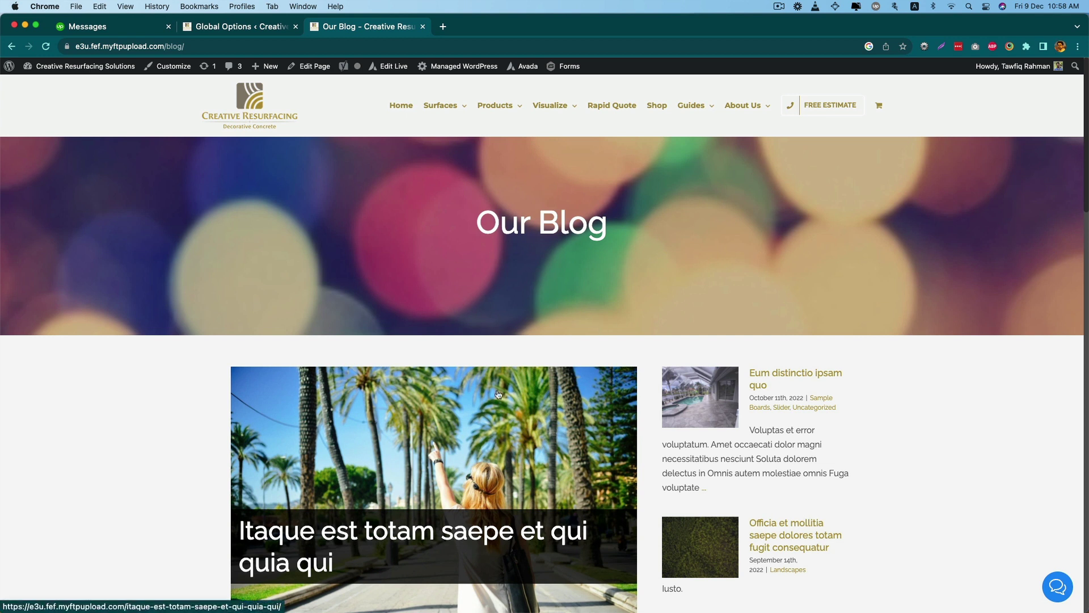
Scroll down the blog archive to inspect the hover overlay on the featured images
scroll(498, 394, down, 3)
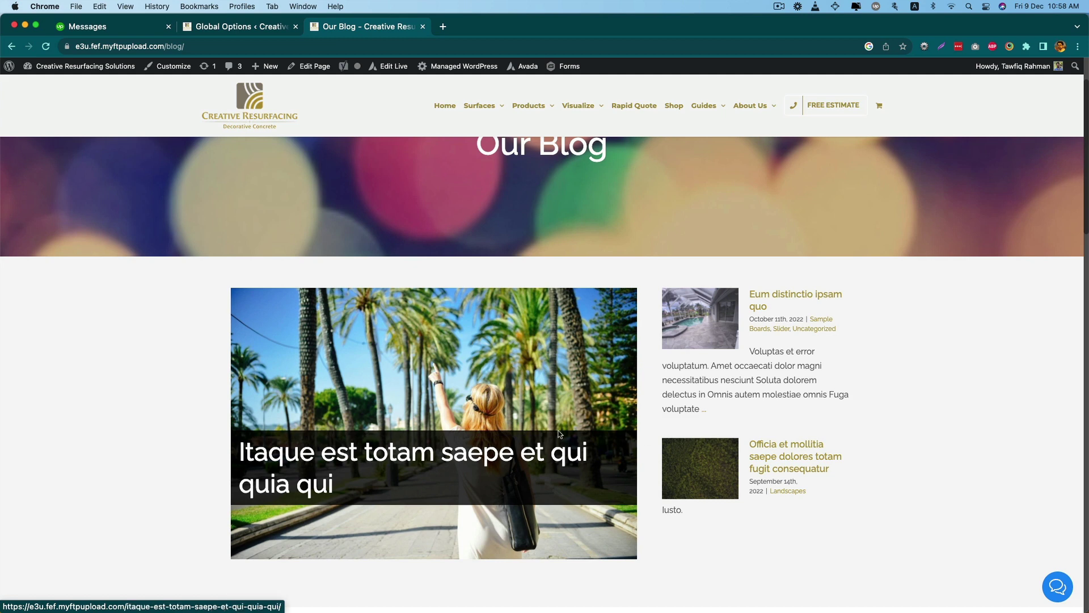
scroll(560, 480, down, 2)
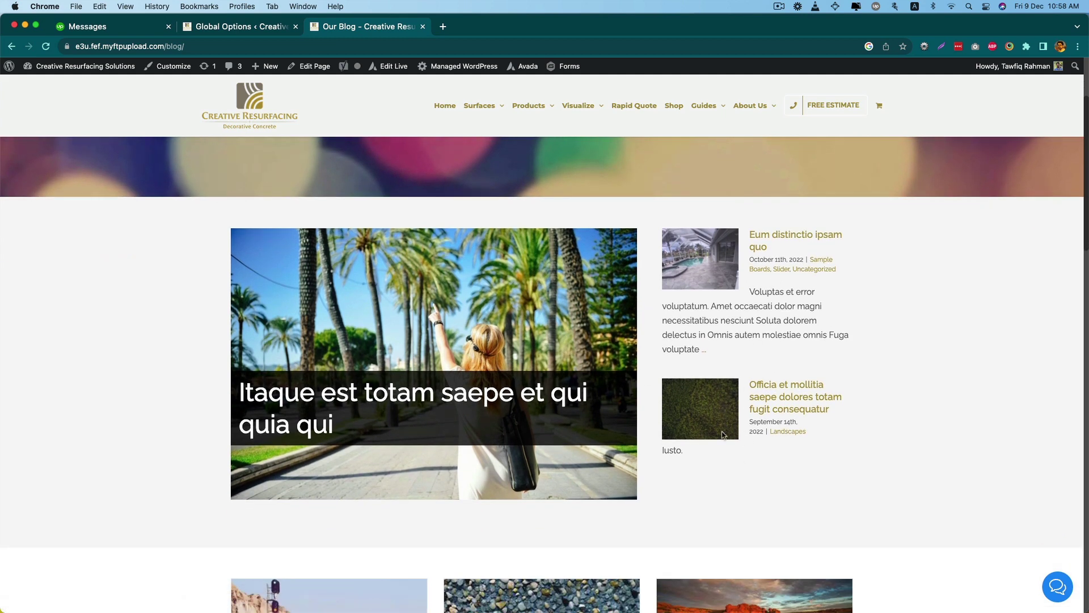
scroll(791, 475, down, 1)
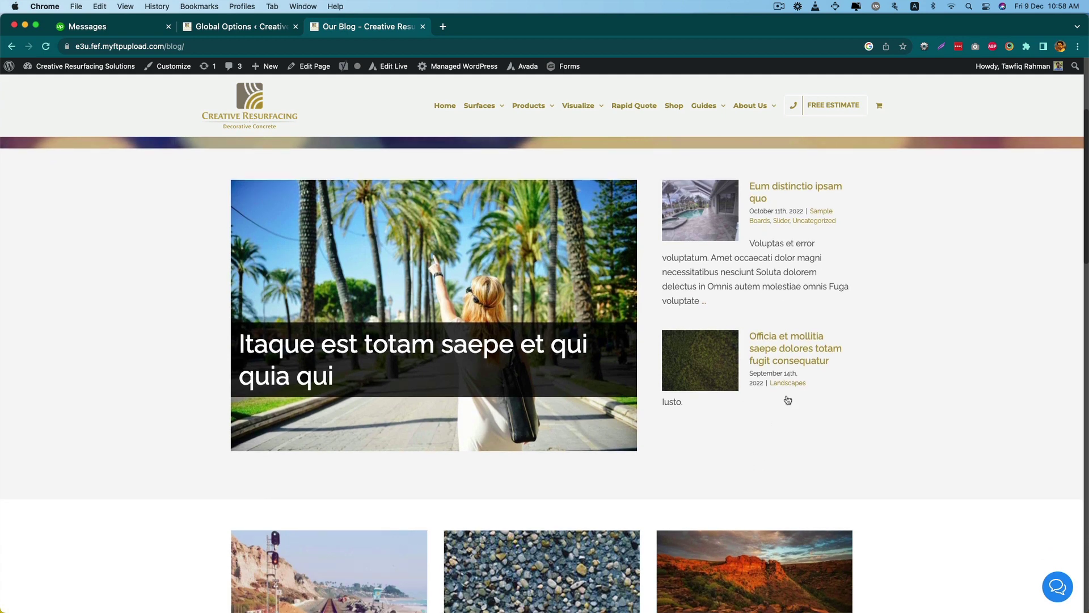
scroll(786, 400, down, 6)
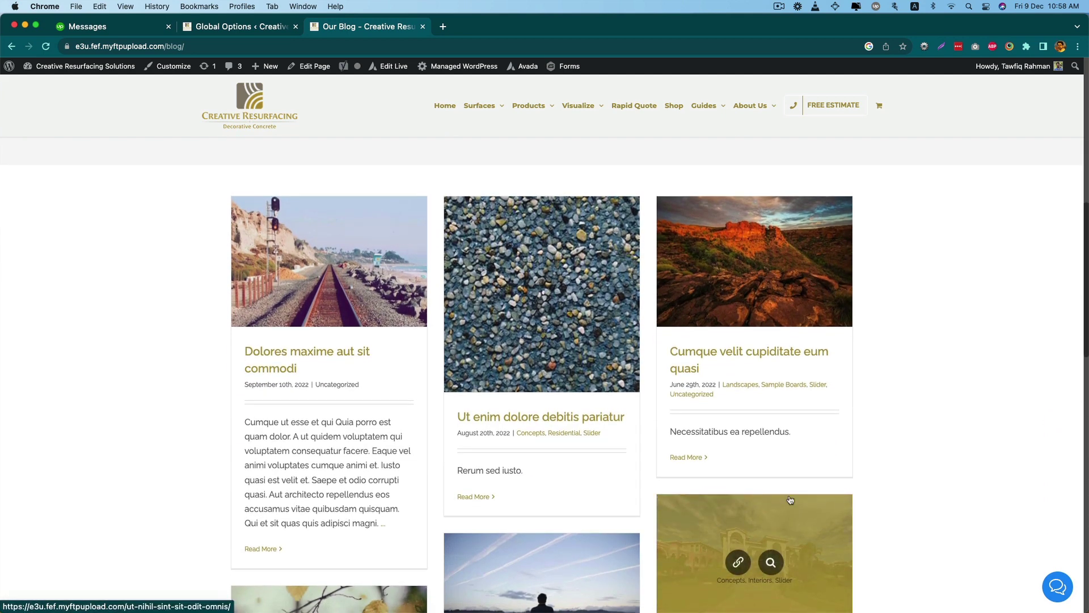
scroll(904, 469, down, 1)
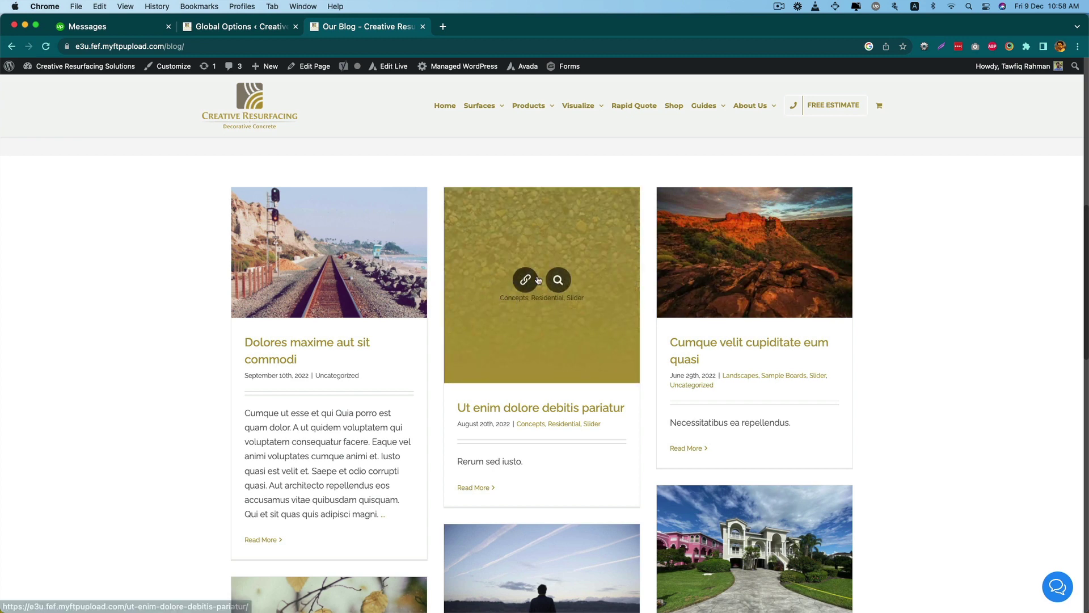
scroll(666, 437, down, 5)
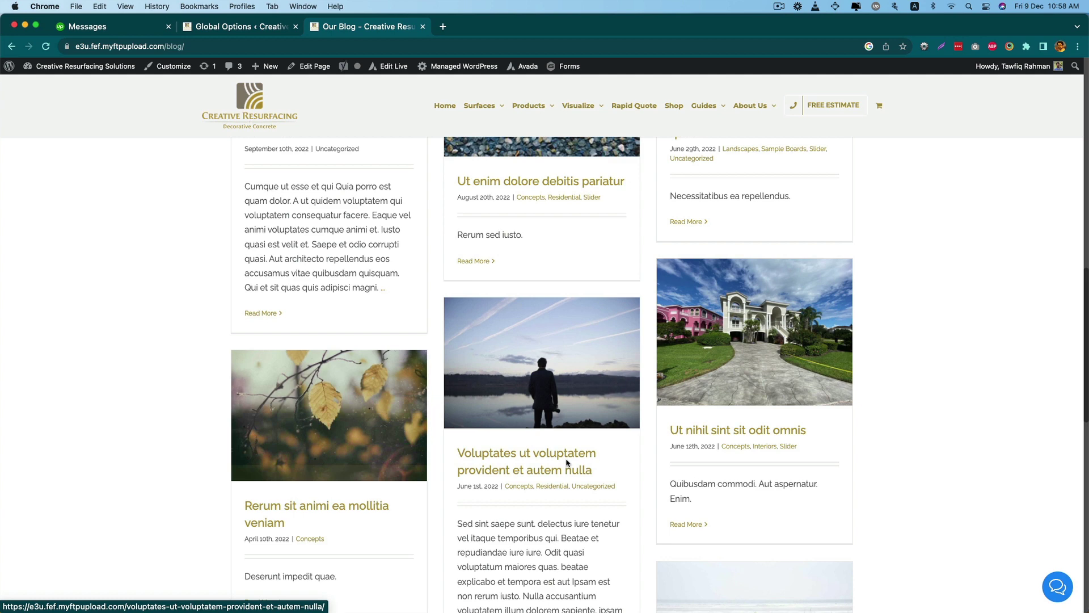
scroll(868, 497, down, 7)
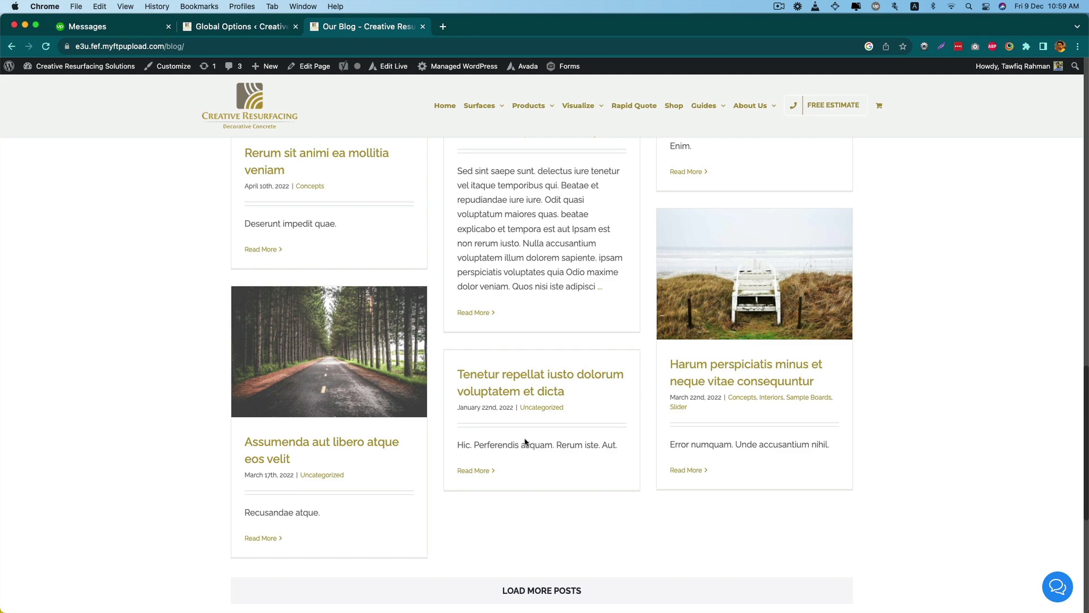
Open Avada Global Options and navigate to Extras > Featured Image Rollover
click(260, 32)
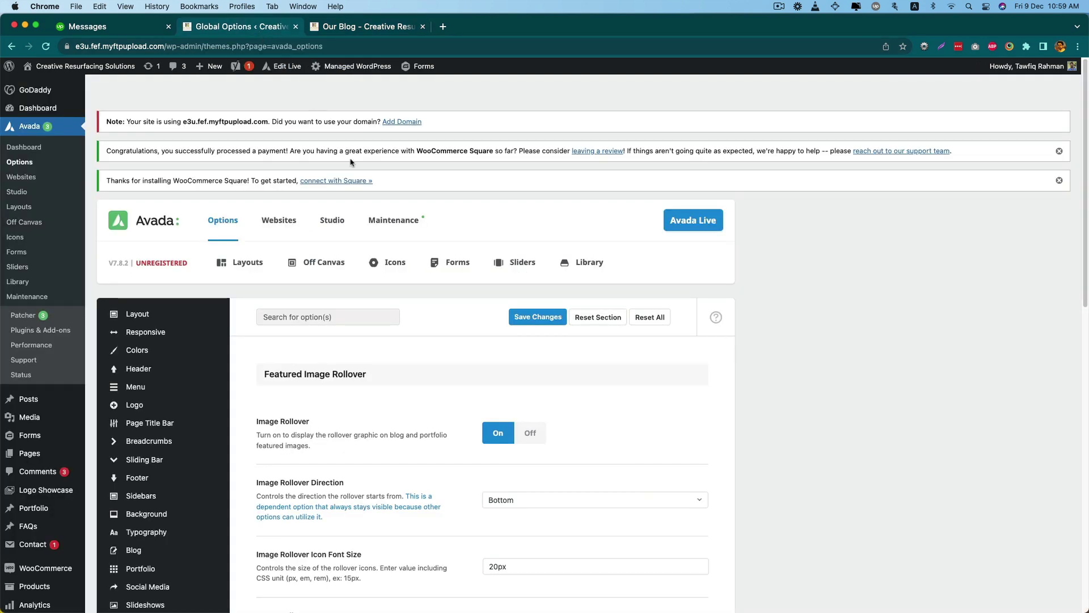
mouse_move(226, 371)
click(40, 109)
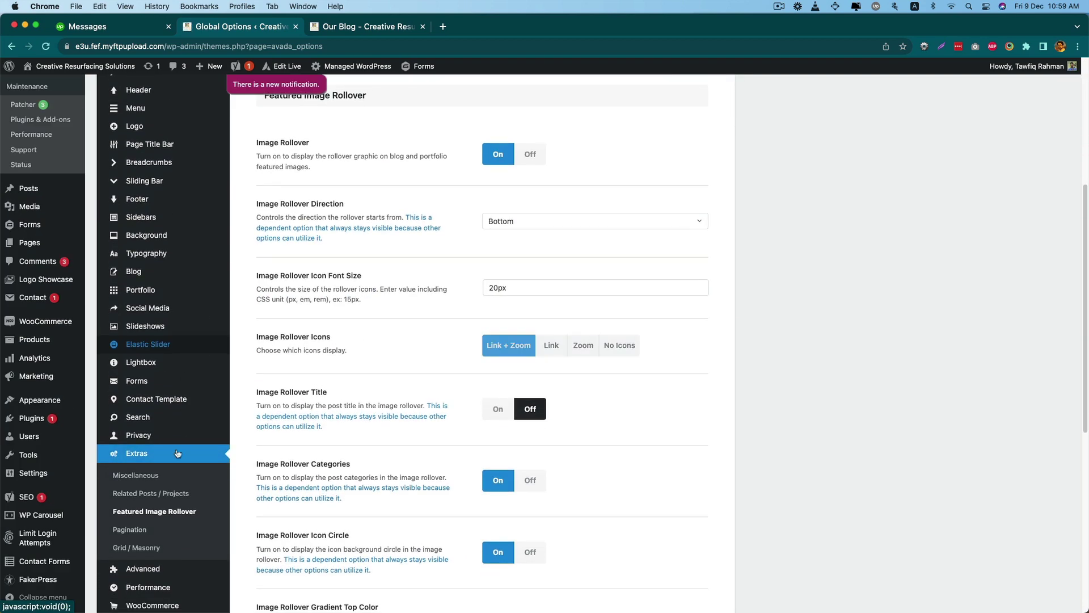
click(140, 457)
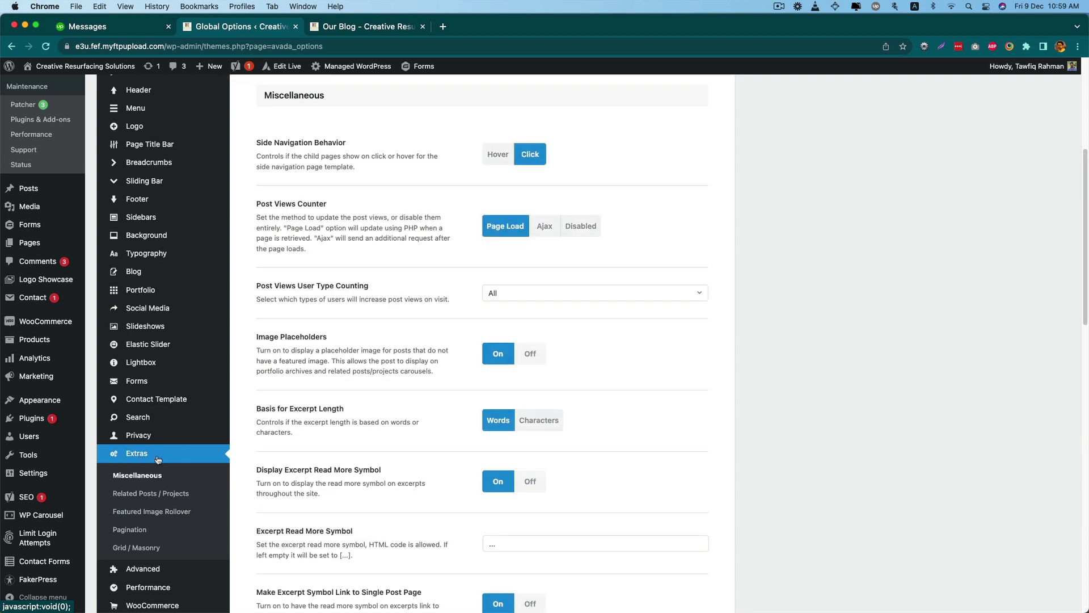
scroll(154, 490, down, 1)
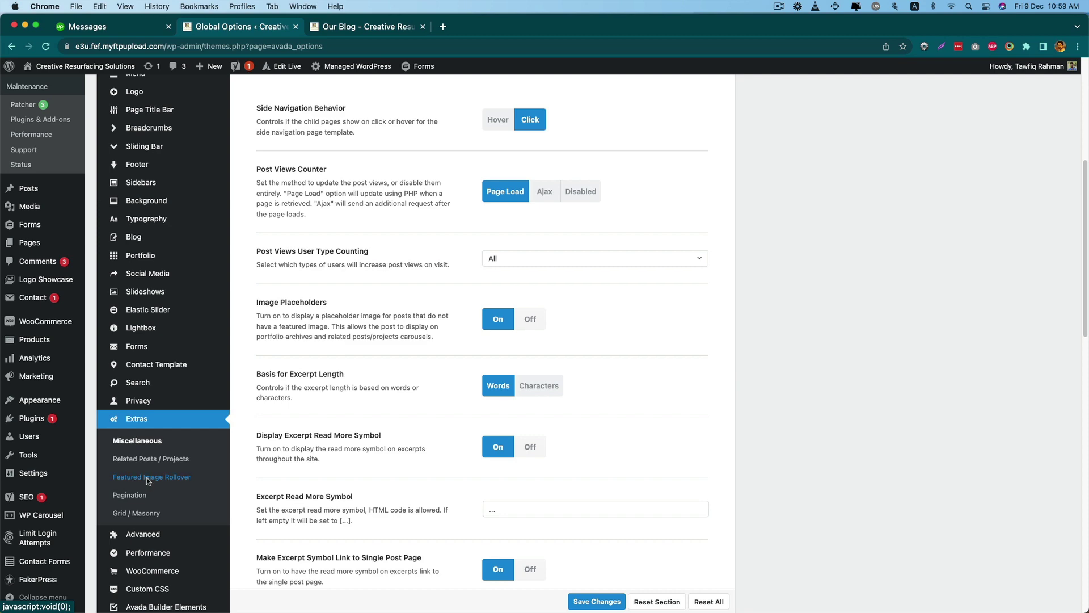
click(139, 478)
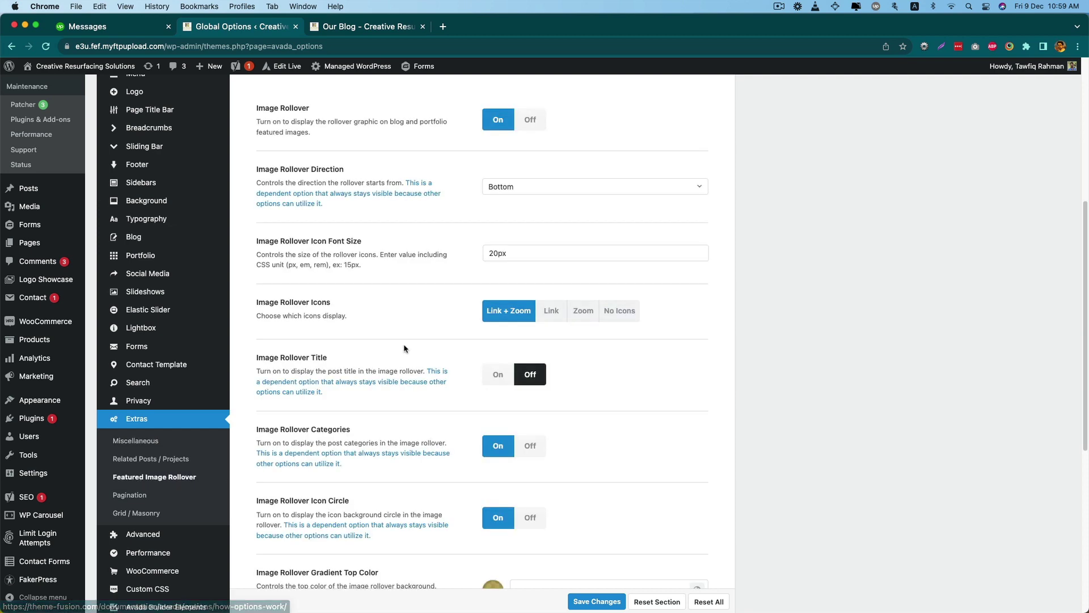
scroll(453, 390, up, 5)
scroll(435, 390, down, 3)
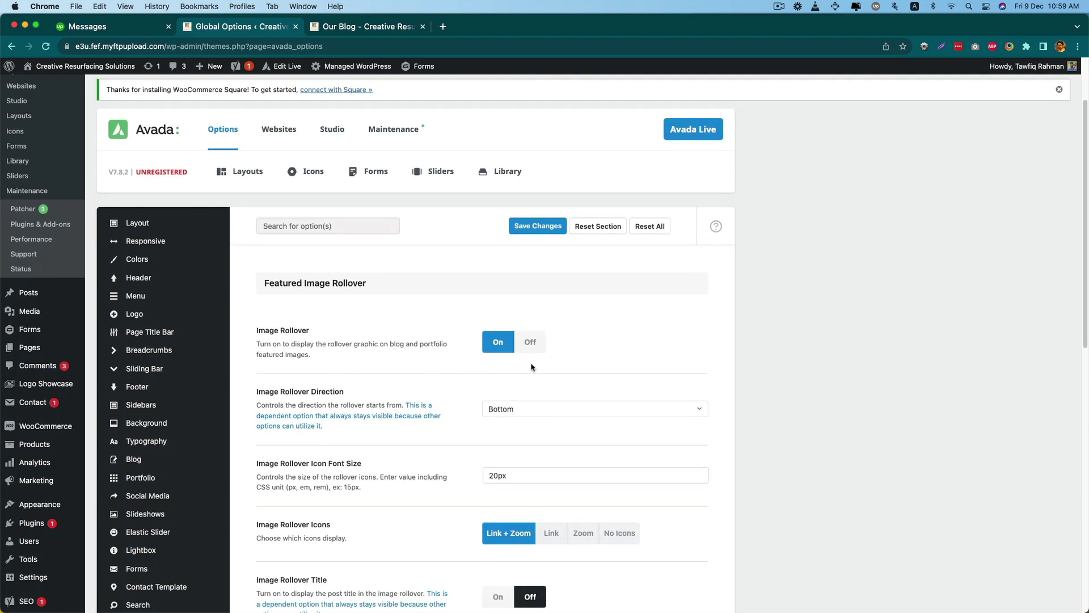
Set Image Rollover to Off, save, check the blog page, then return to Global Options
click(533, 343)
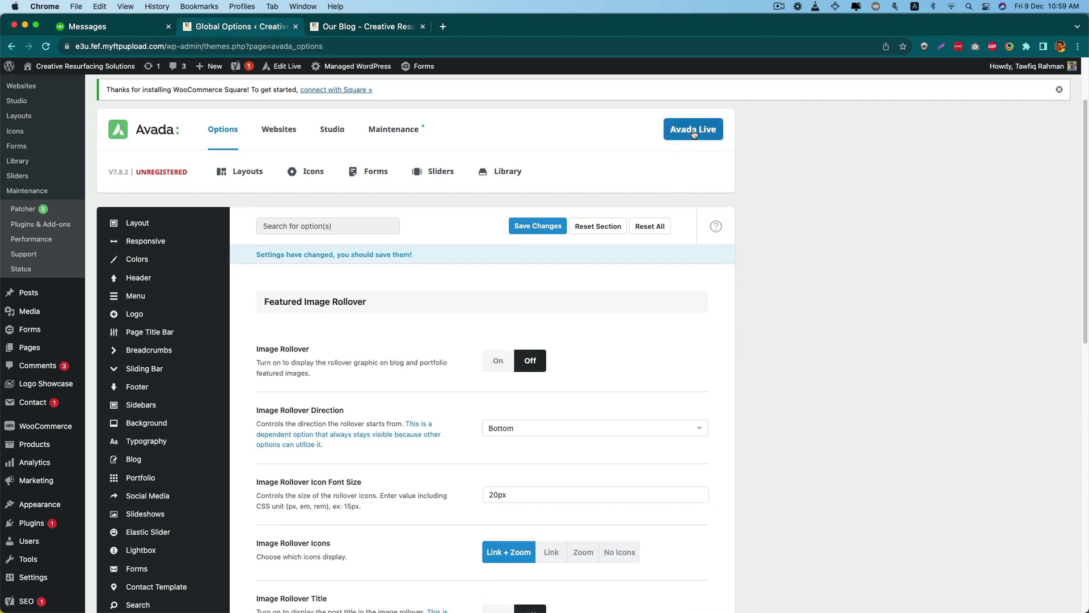
click(556, 219)
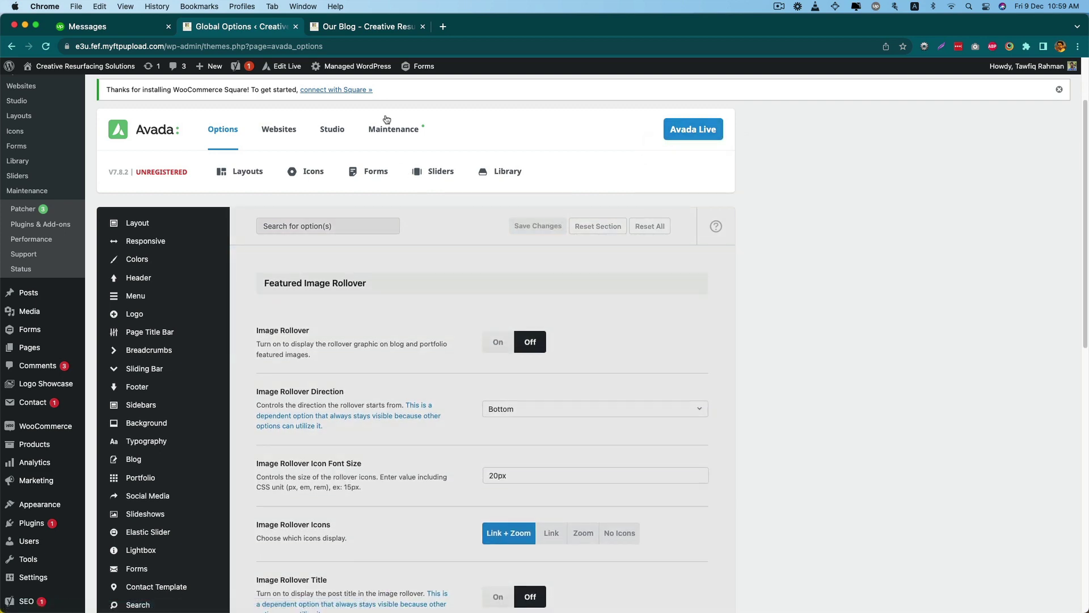
click(361, 27)
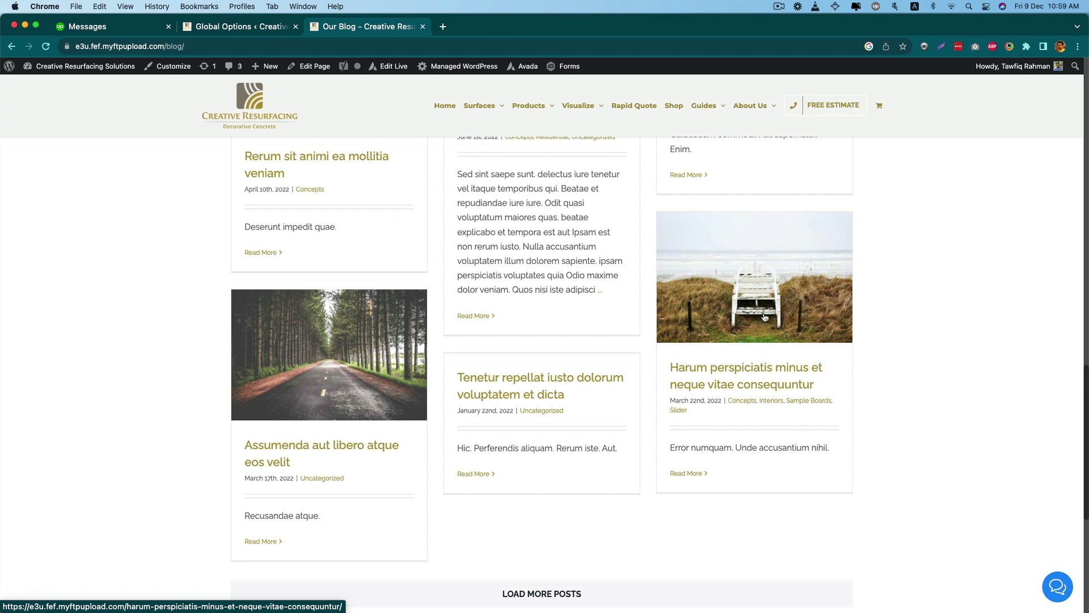
scroll(462, 214, up, 4)
scroll(462, 214, up, 6)
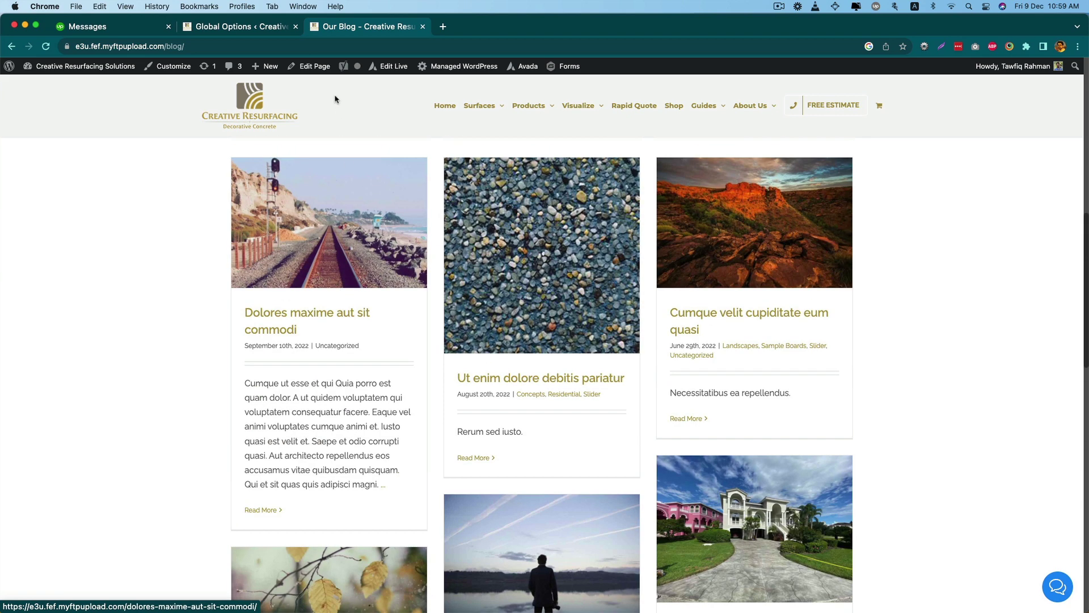
click(233, 27)
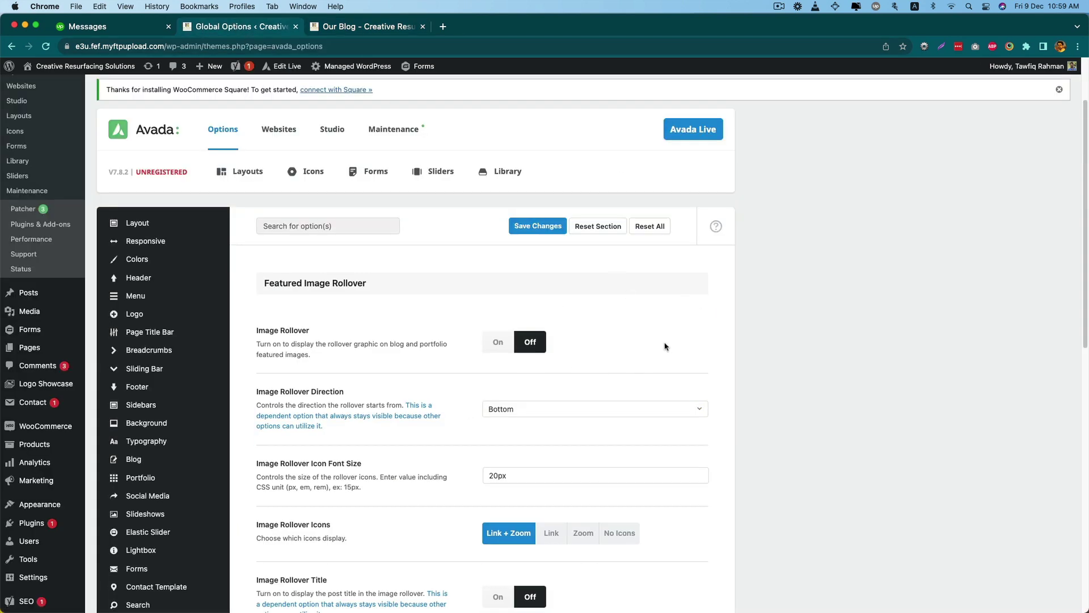
Turn Image Rollover back on with Link icons, titles shown and categories hidden
click(498, 343)
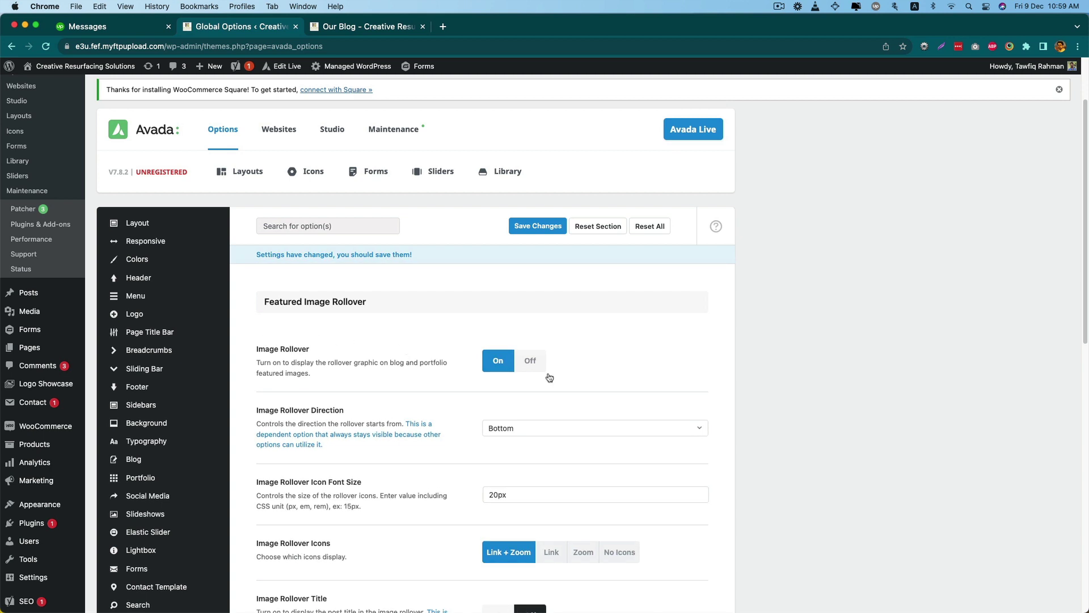
scroll(585, 377, down, 5)
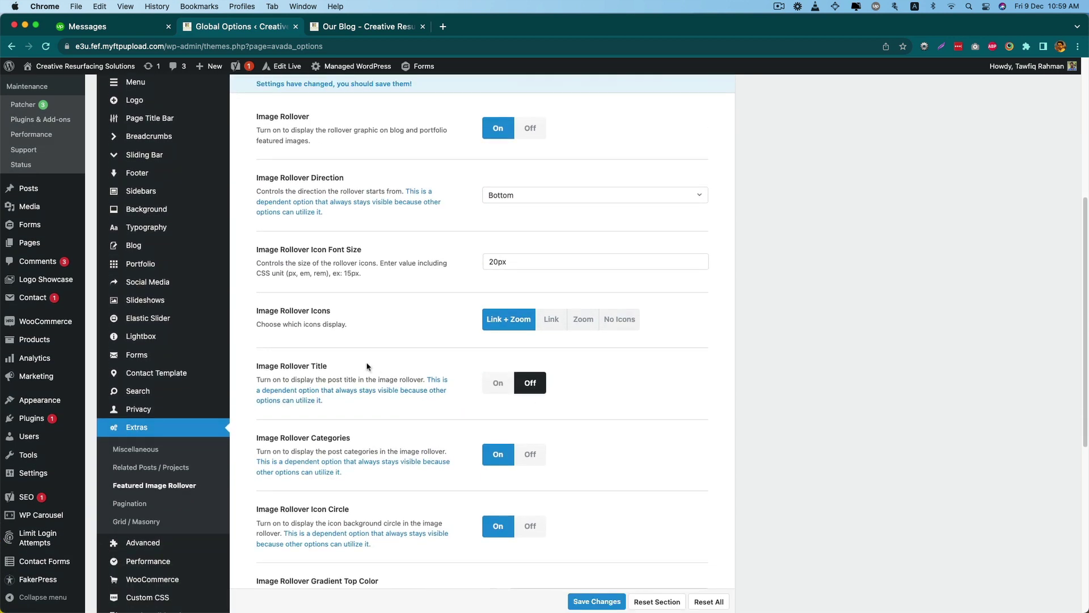
click(552, 322)
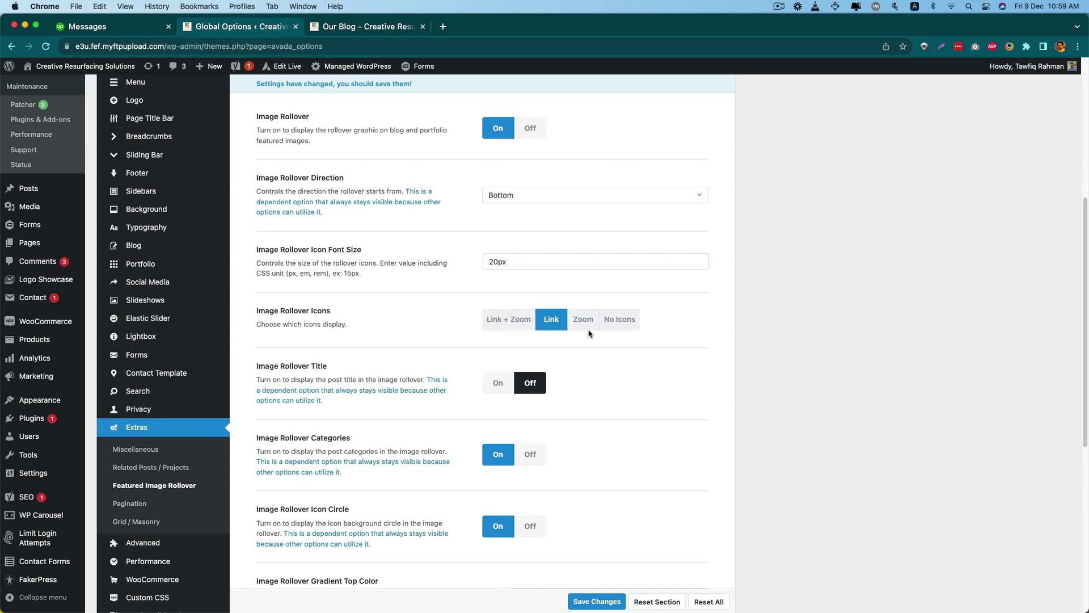
click(590, 325)
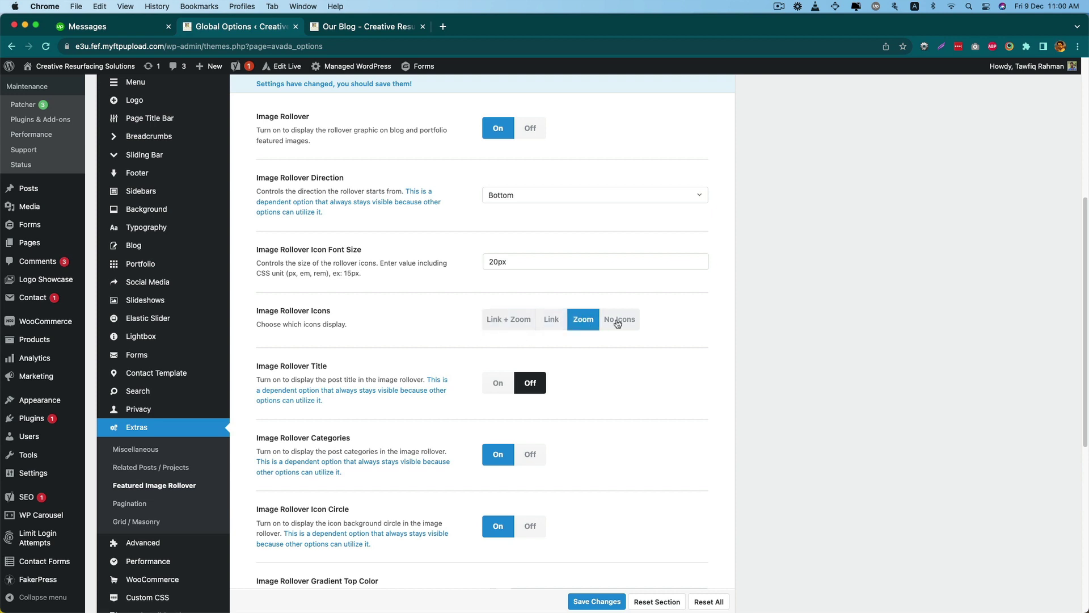
click(618, 323)
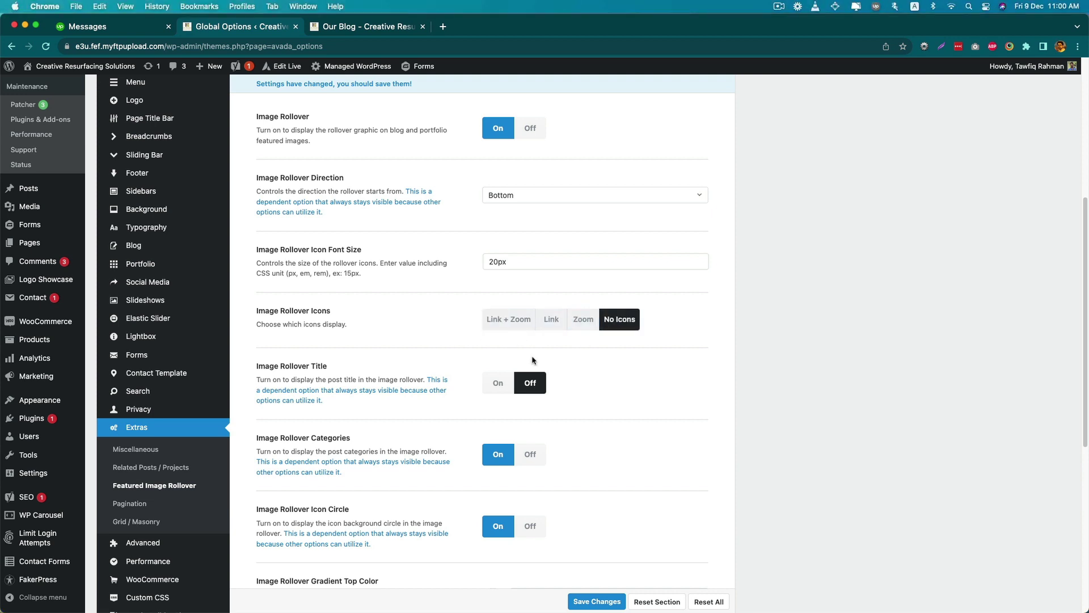
click(503, 387)
scroll(639, 449, down, 5)
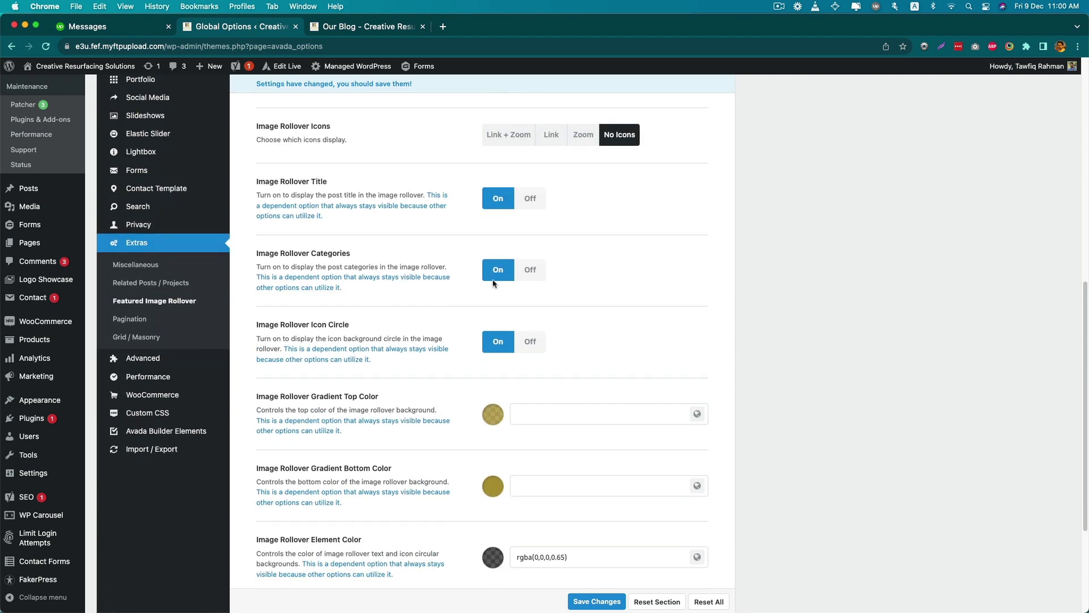
click(531, 270)
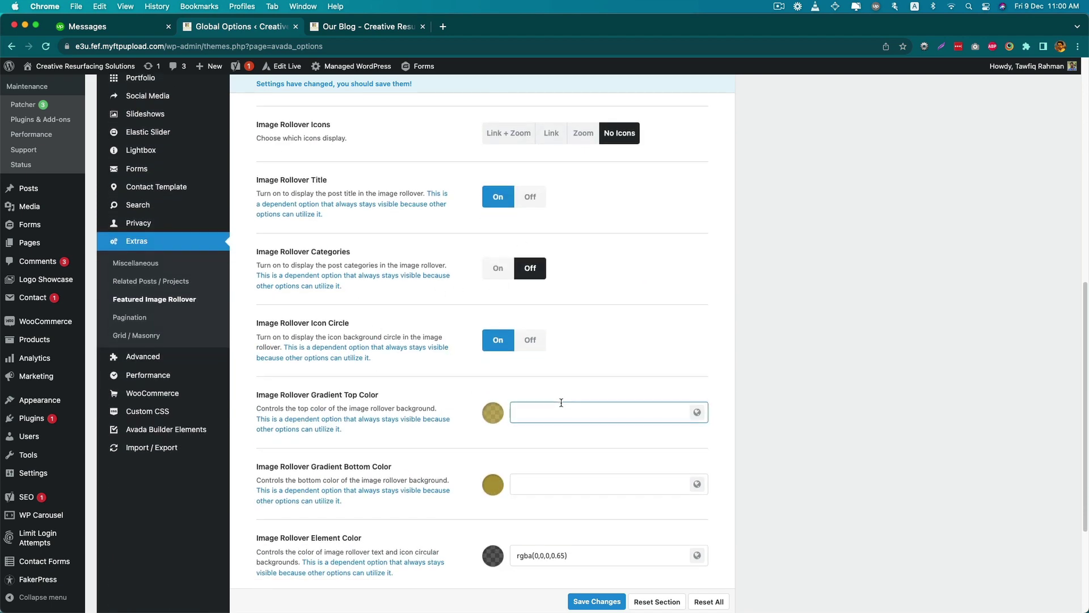
scroll(479, 437, down, 4)
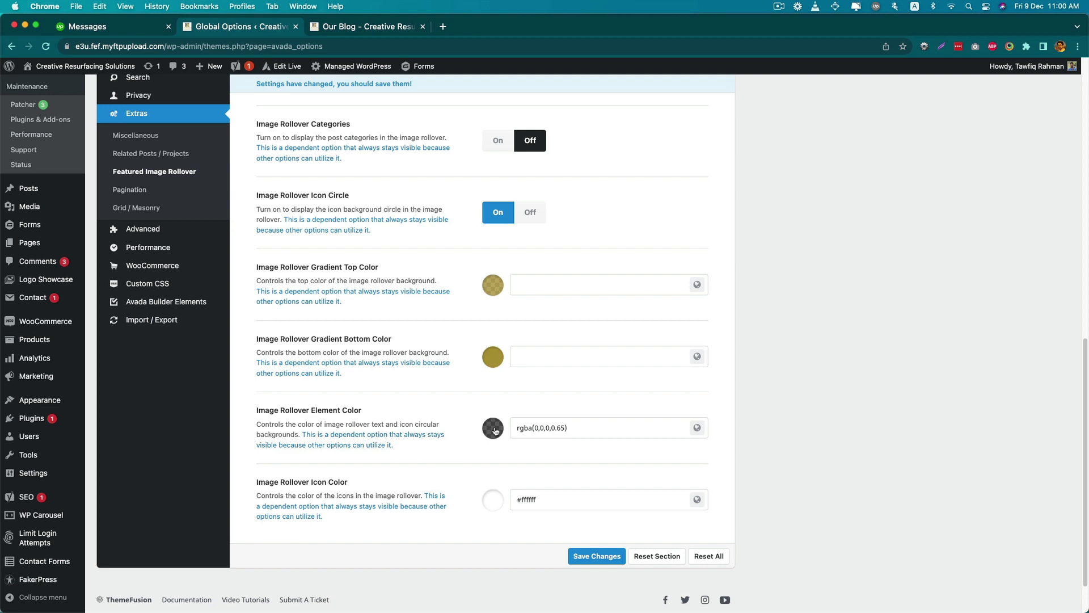
Set rollover element colour to rgba(255,255,255,0.65), keep Link-only icons, save, and switch to the blog
click(494, 429)
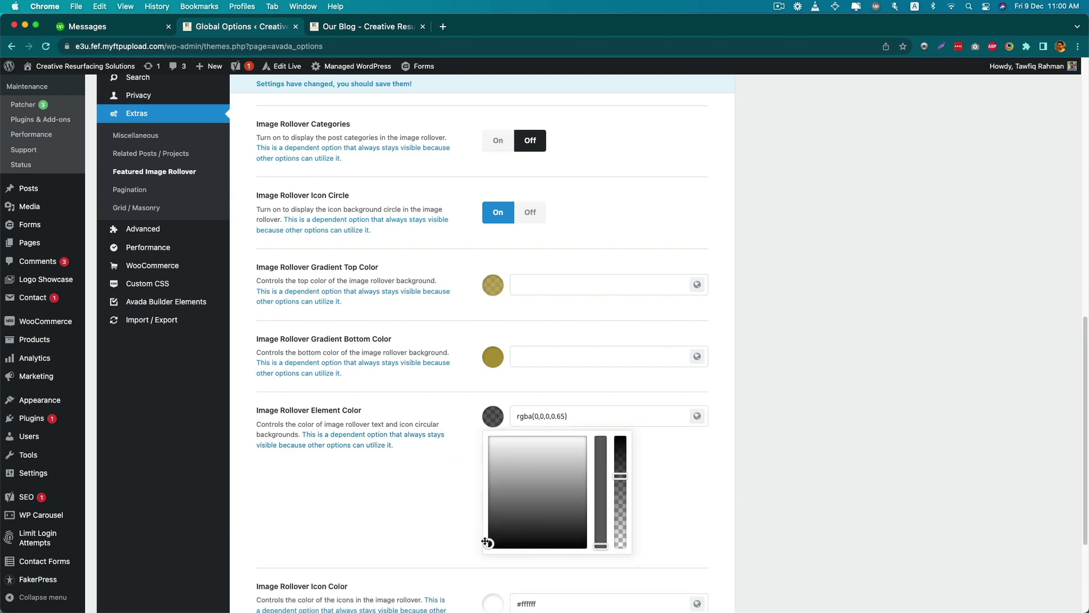
drag(489, 544, 603, 420)
scroll(624, 465, up, 10)
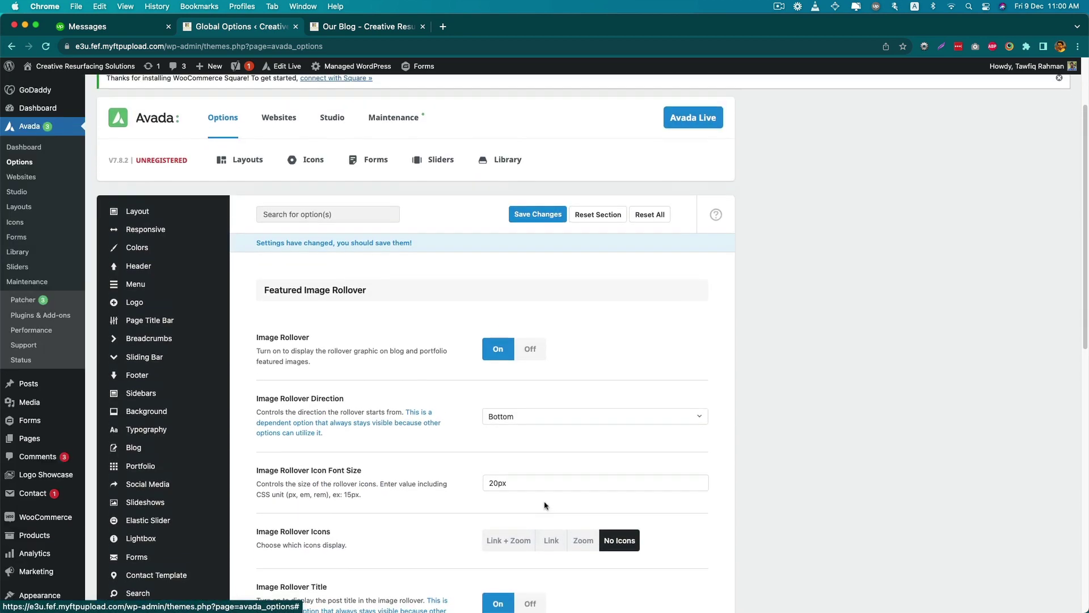
scroll(545, 506, down, 5)
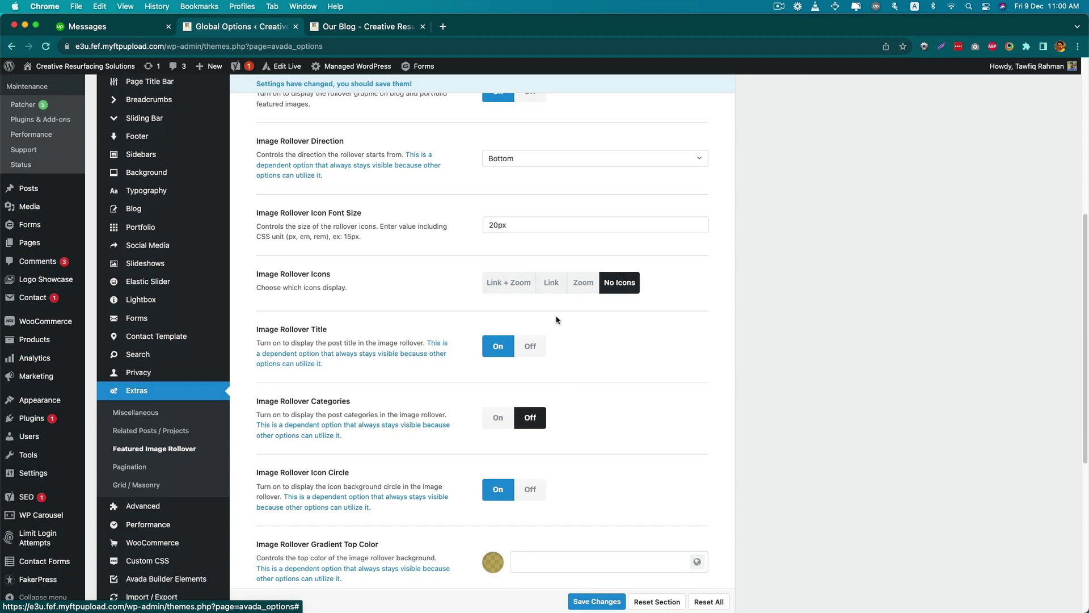
click(552, 285)
scroll(512, 474, down, 1)
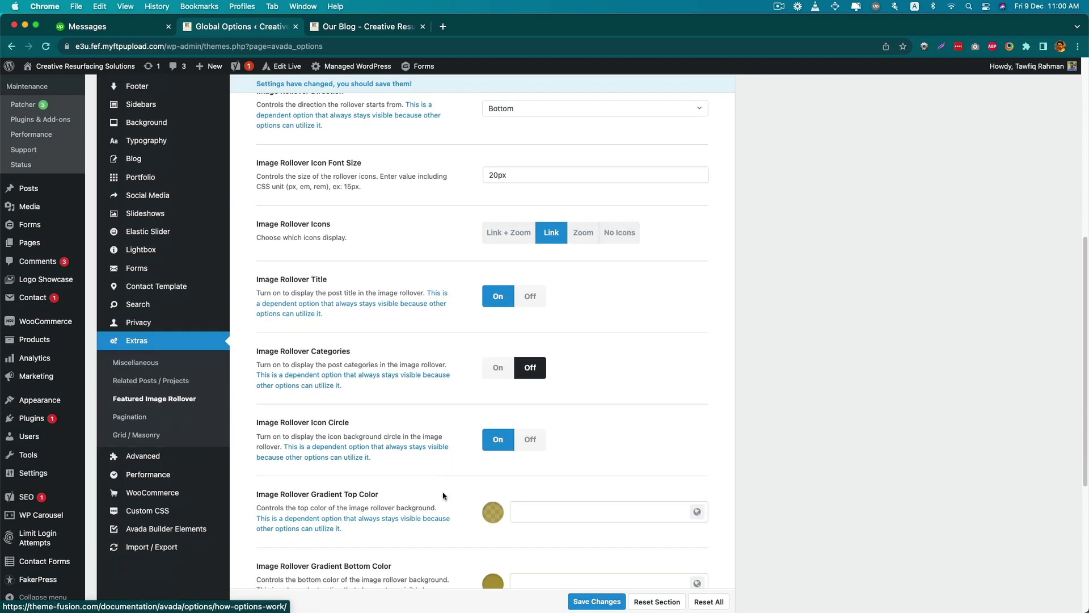
scroll(579, 502, down, 4)
scroll(578, 503, down, 1)
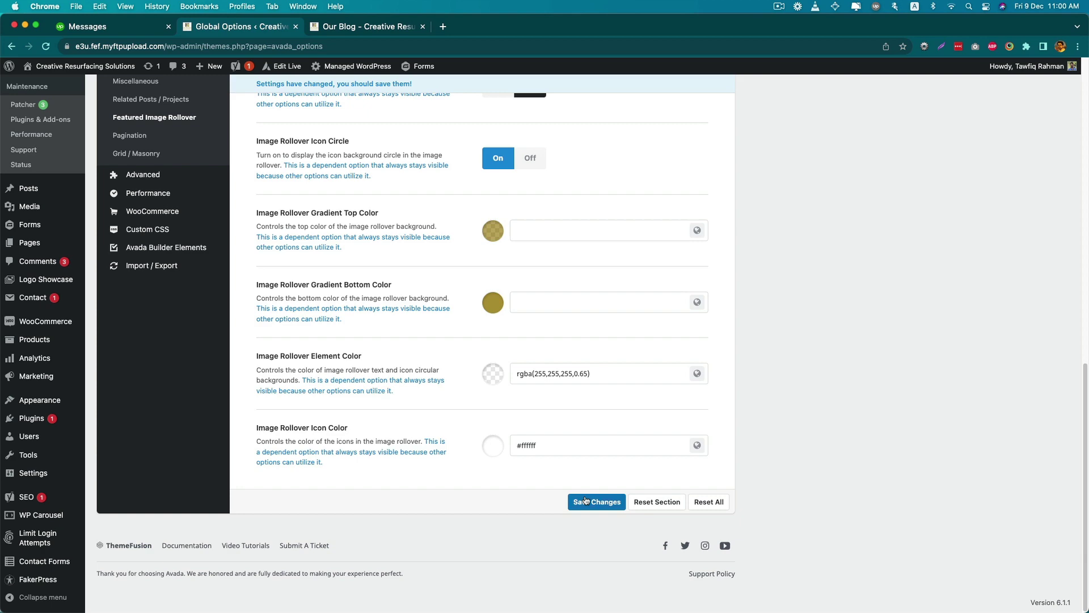
click(582, 502)
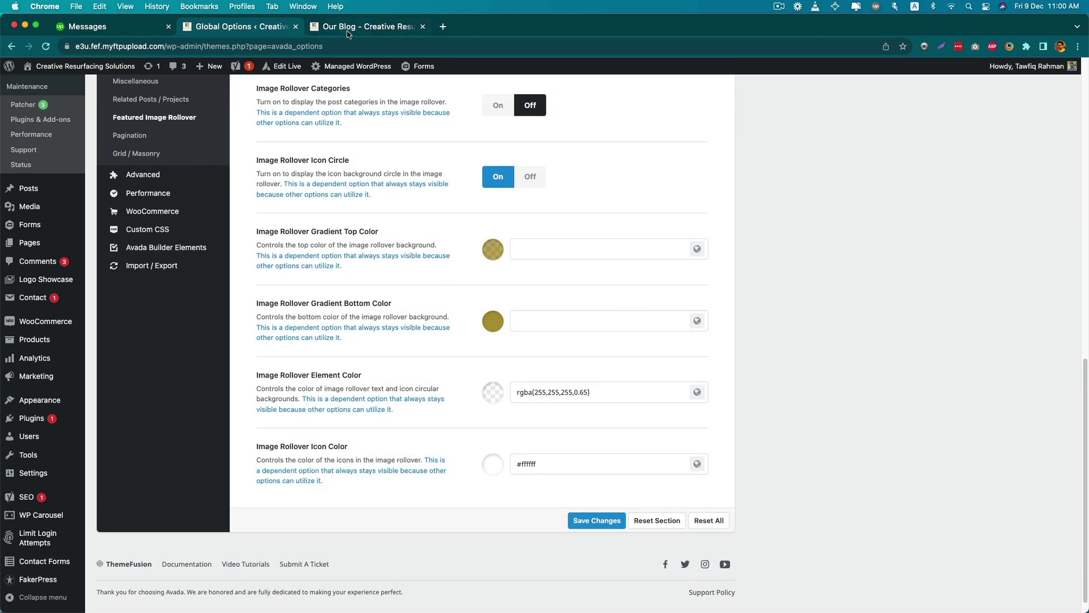
click(348, 32)
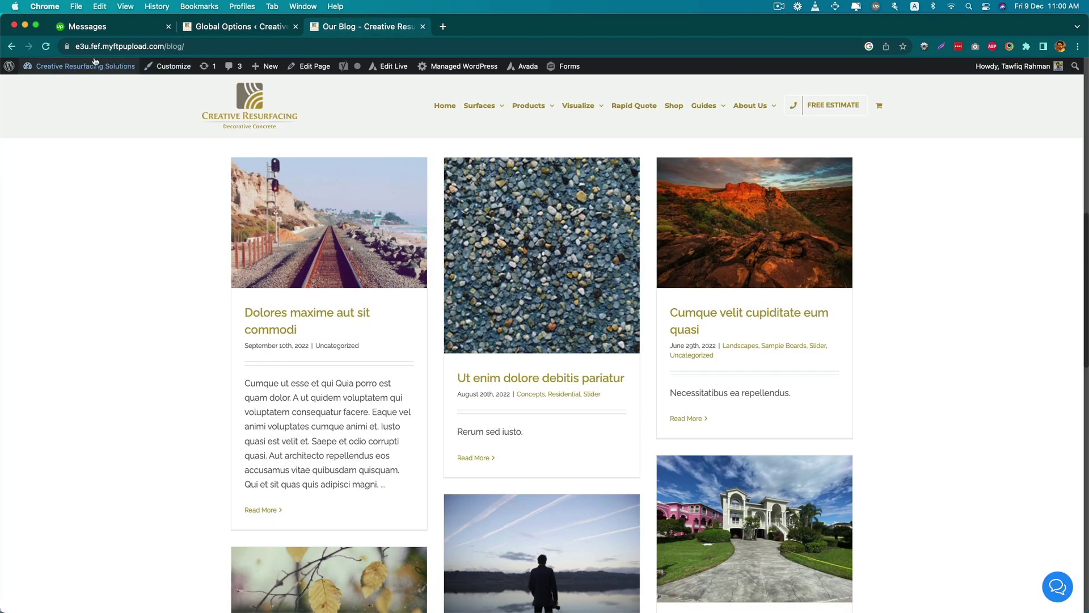
Reload the blog to preview the link-icon-and-title rollover
click(46, 46)
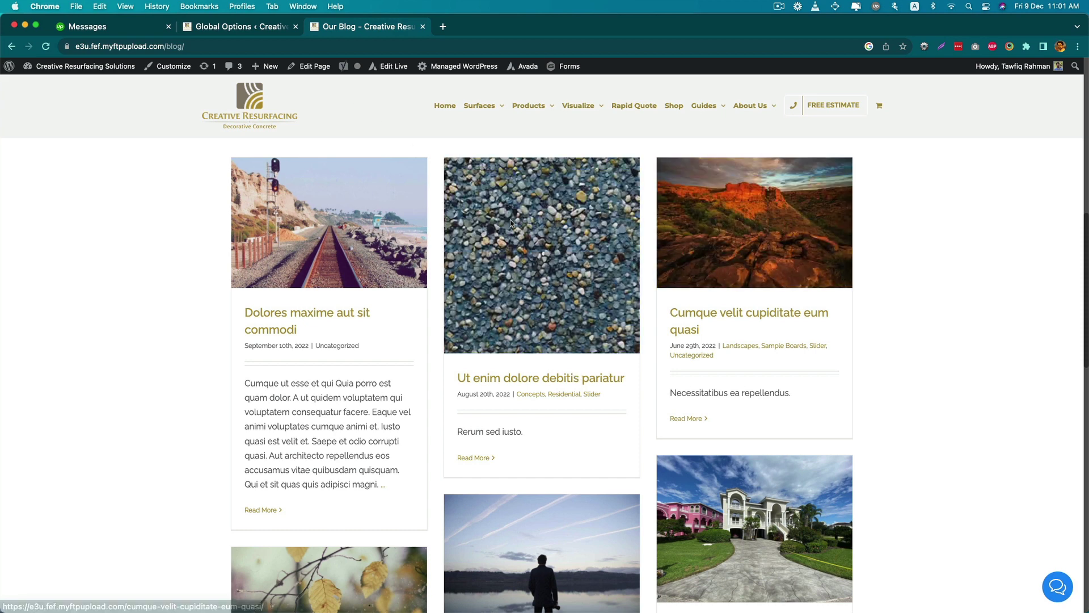
Return to the Featured Image Rollover settings after briefly checking the gradient colour and blog page
click(238, 27)
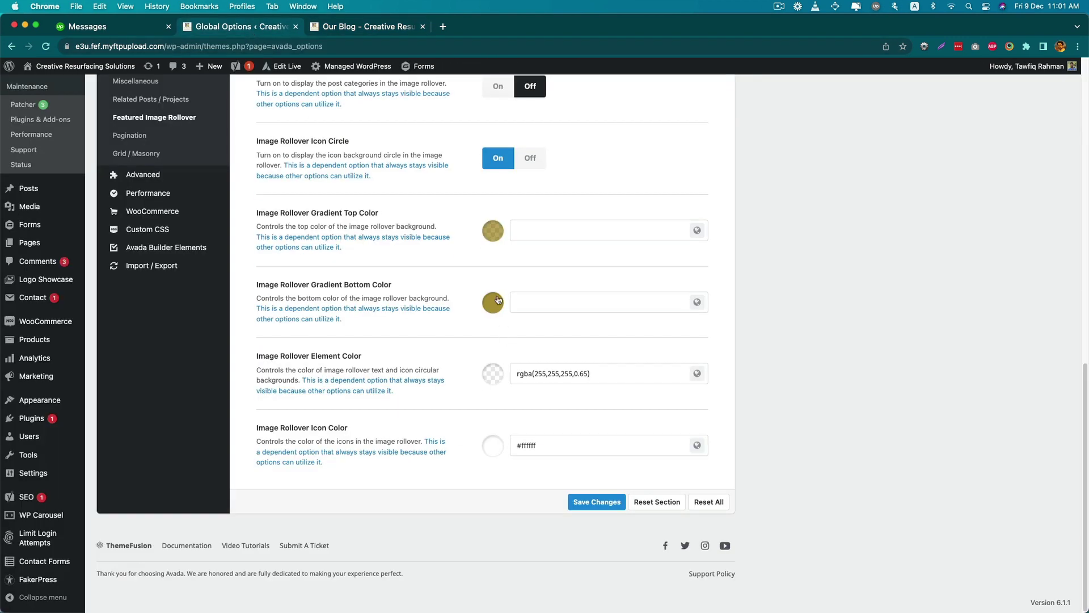
scroll(499, 300, up, 1)
click(494, 242)
click(464, 291)
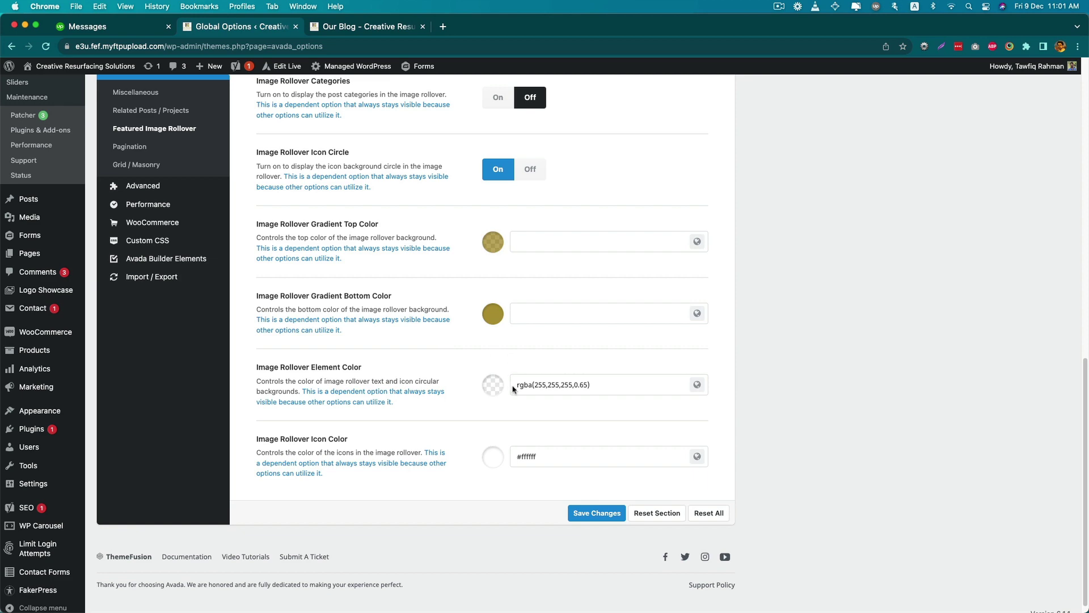
scroll(430, 392, up, 10)
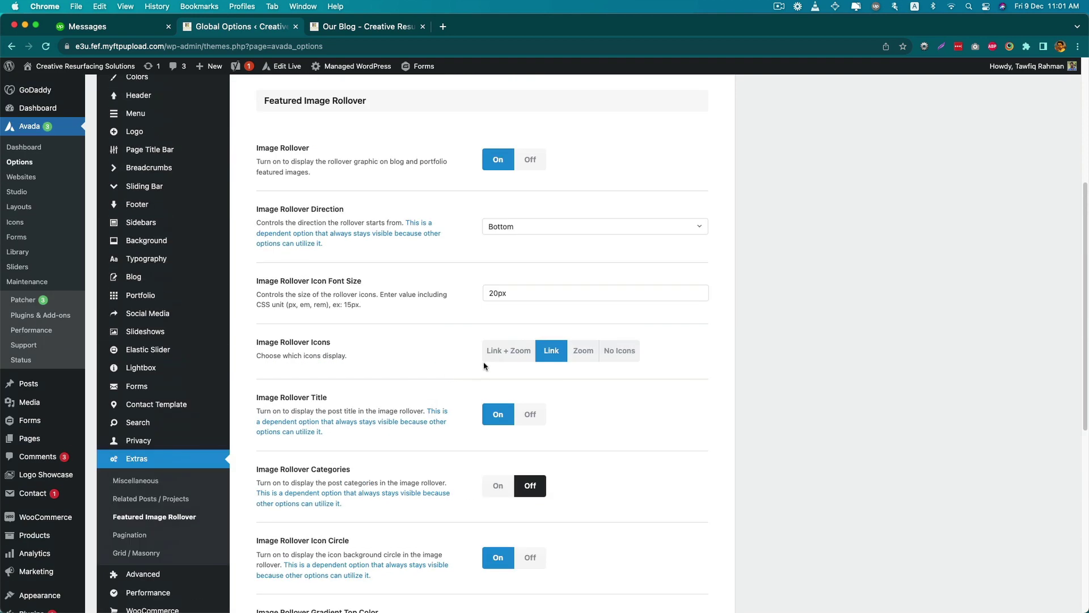
click(357, 32)
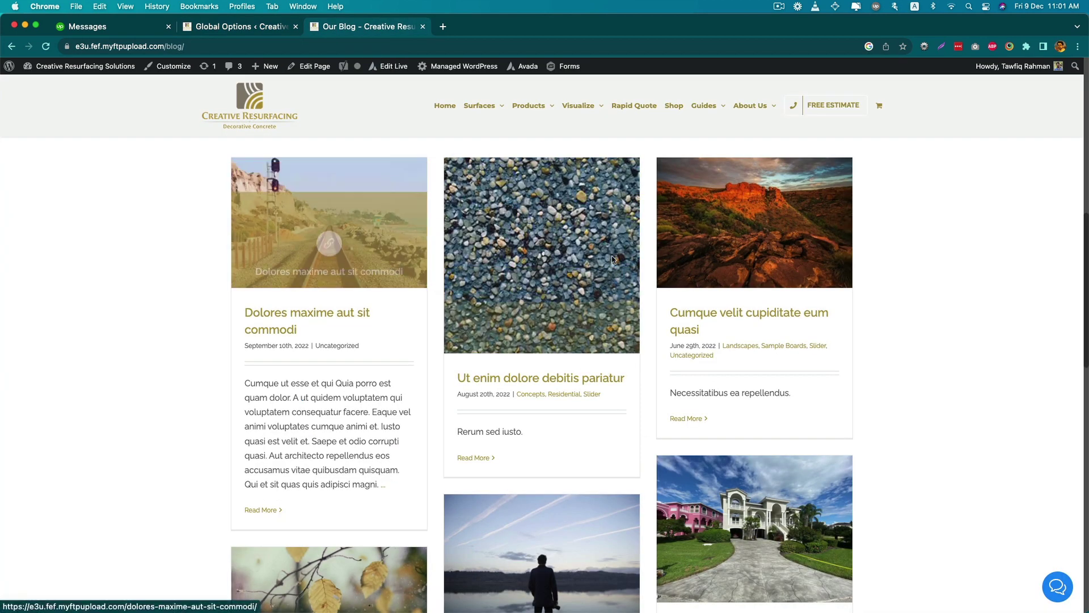
click(246, 32)
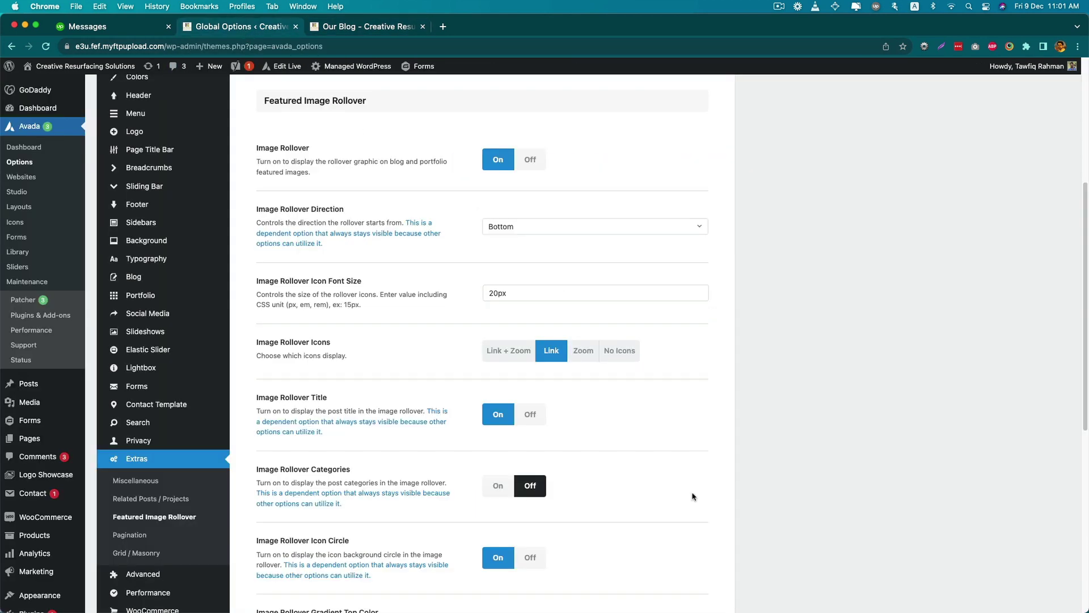
scroll(692, 497, up, 2)
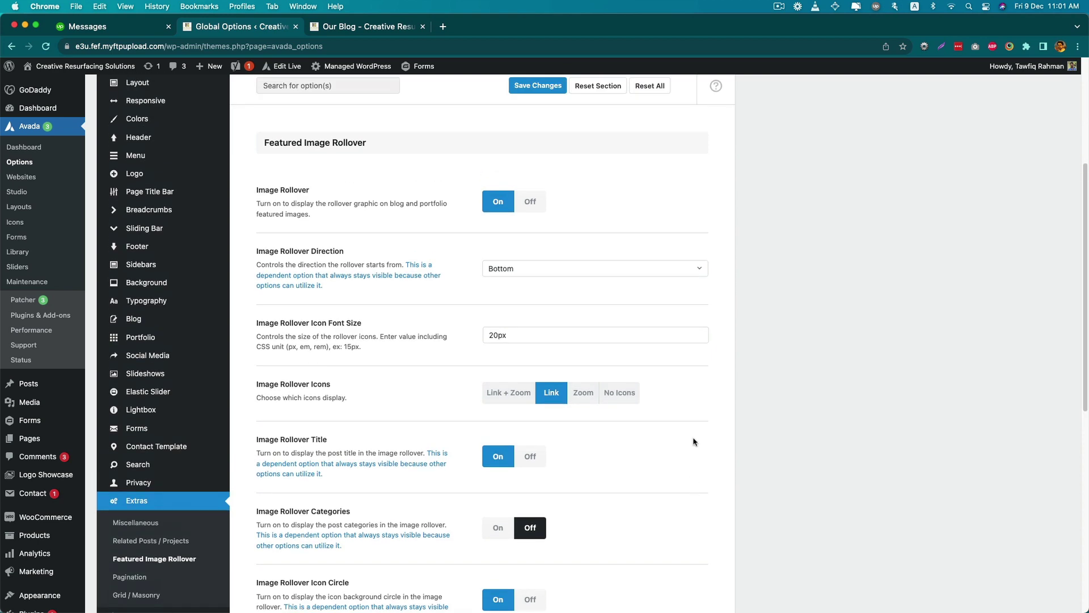
Switch Image Rollover Off, save, and reload Our Blog to confirm no hover overlay
click(532, 205)
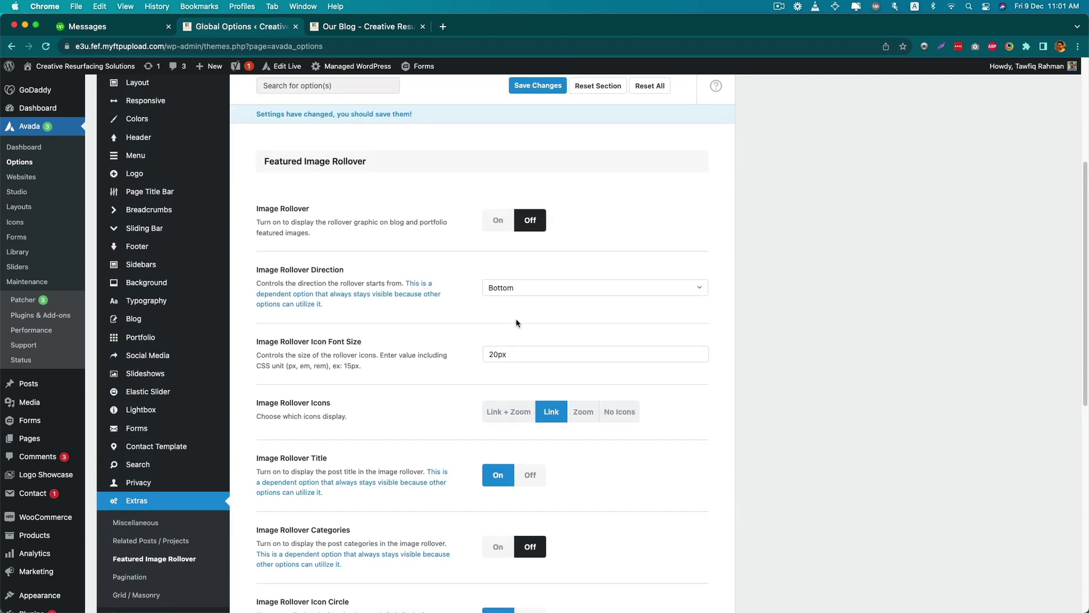
scroll(516, 323, up, 5)
click(536, 318)
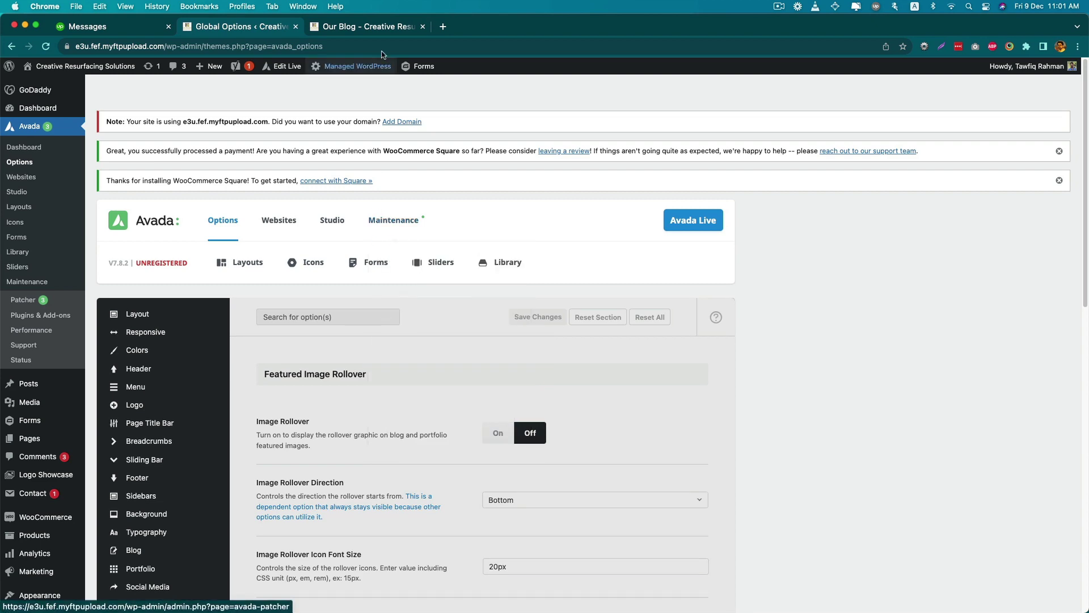
click(346, 27)
click(46, 46)
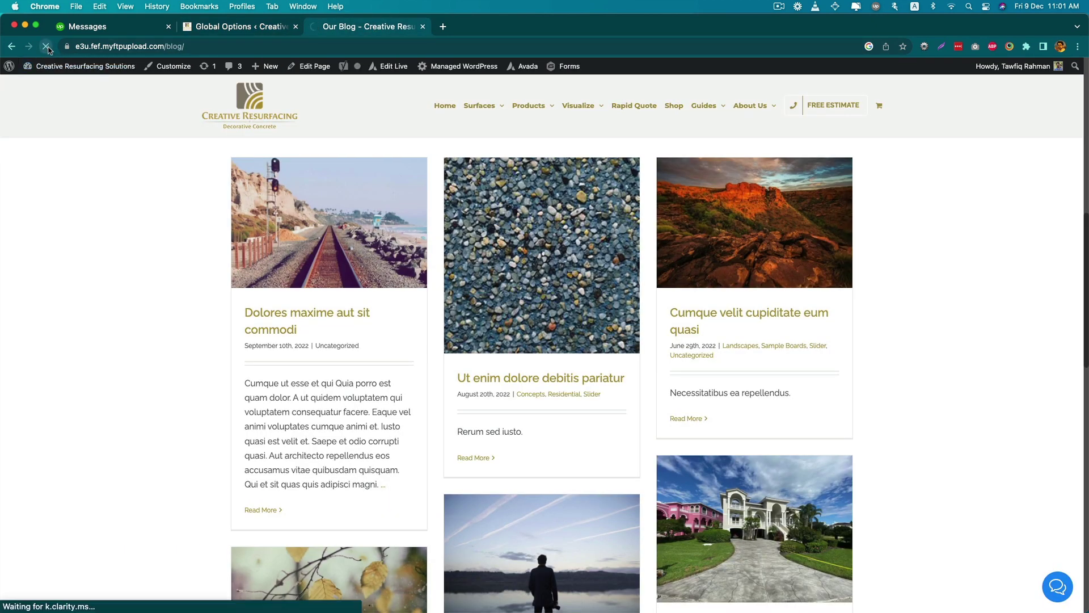